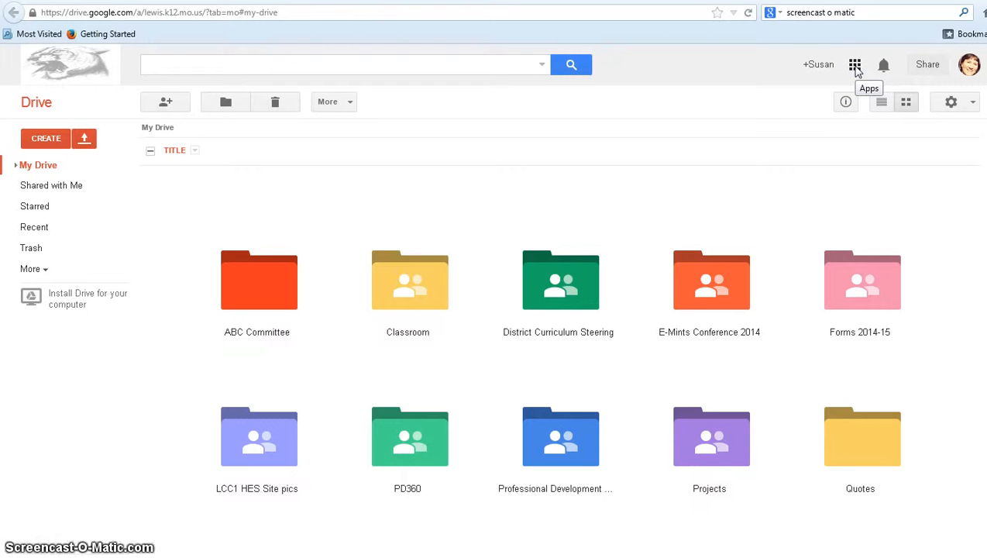
Switch from Google Drive to Google Calendar
{"action": "left_click", "coordinate": [855, 66]}
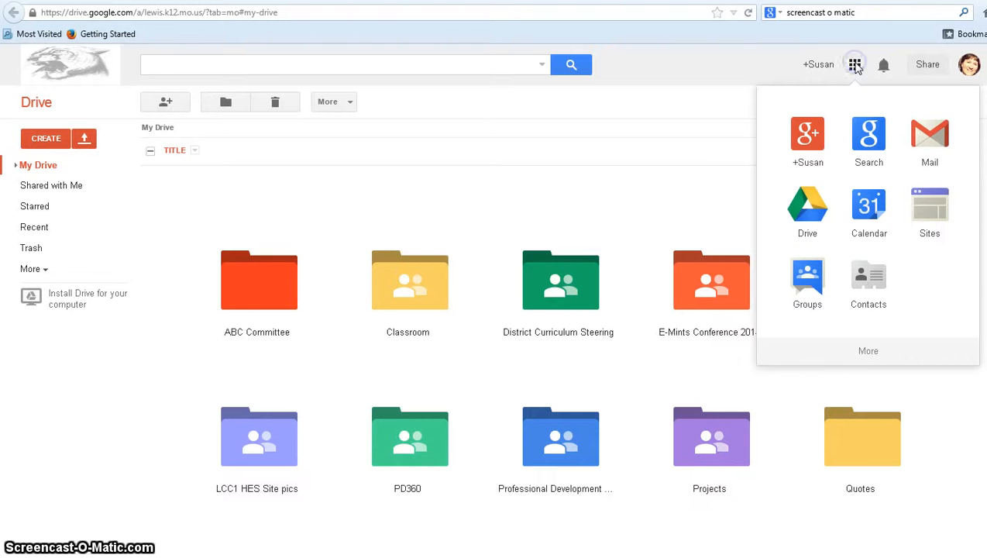
{"action": "left_click", "coordinate": [874, 214]}
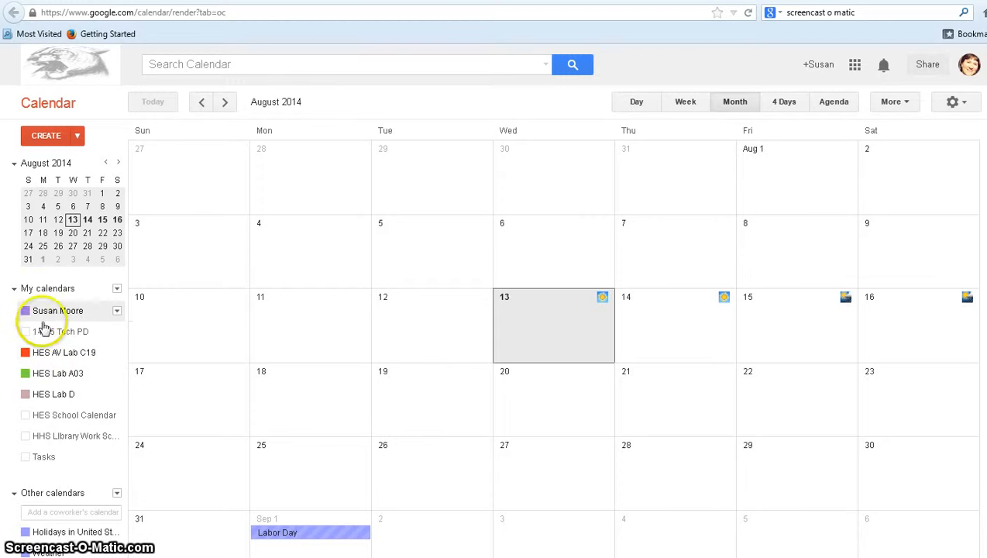
Try showing and hiding the personal calendar's events in the month view
{"action": "left_click", "coordinate": [42, 418]}
{"action": "left_click", "coordinate": [42, 418]}
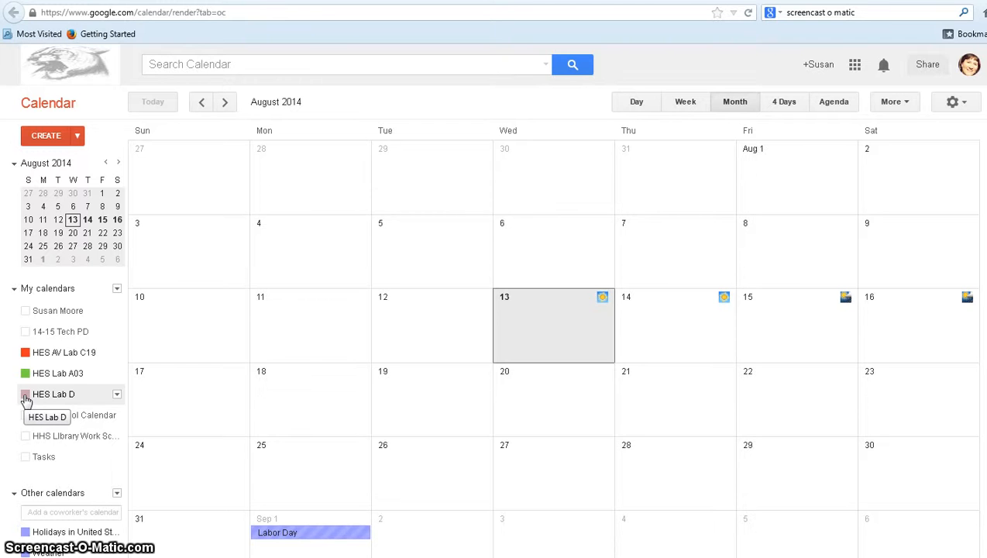
{"action": "left_click", "coordinate": [56, 339]}
{"action": "left_click", "coordinate": [55, 312]}
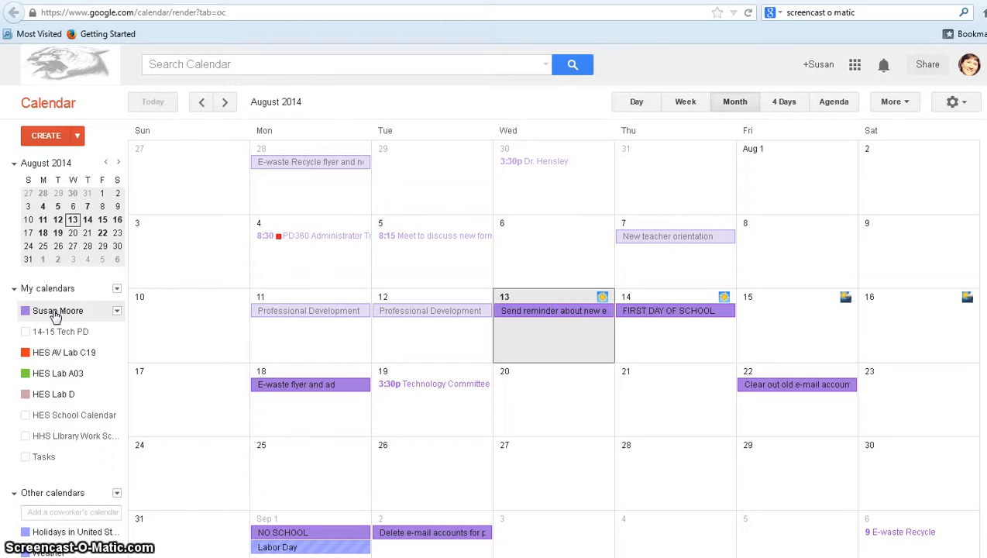
{"action": "left_click", "coordinate": [54, 312]}
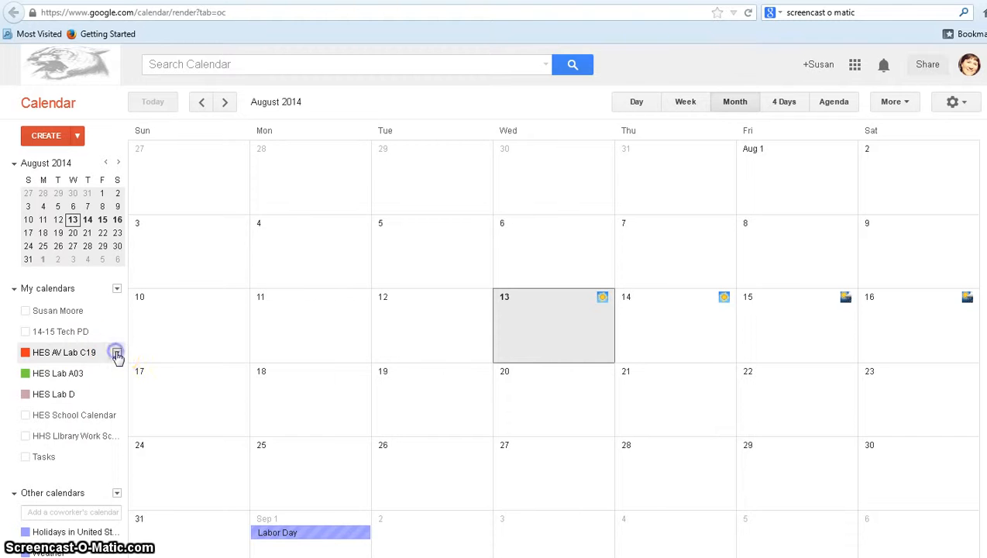
Display only the HES AV Lab C19 calendar
{"action": "left_click", "coordinate": [117, 356]}
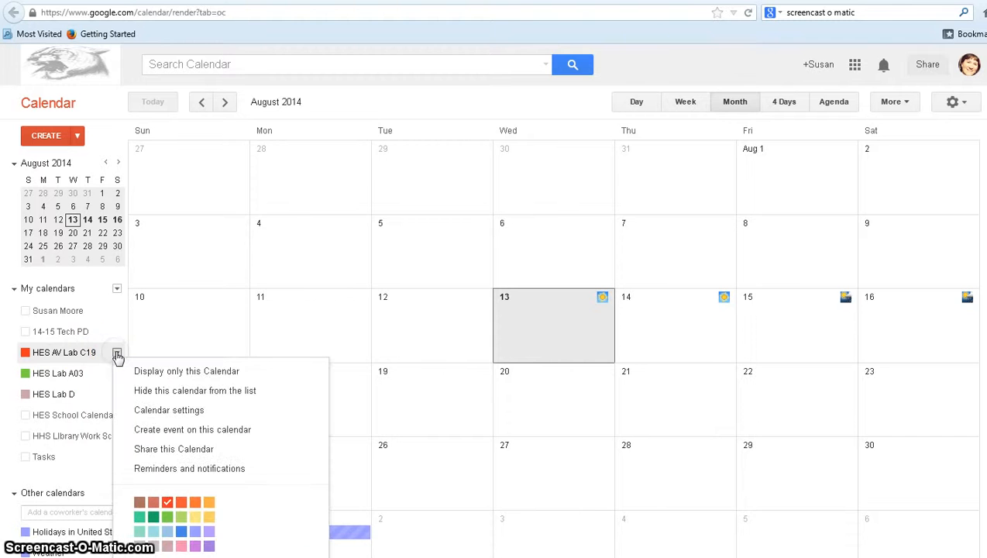
{"action": "left_click", "coordinate": [149, 374]}
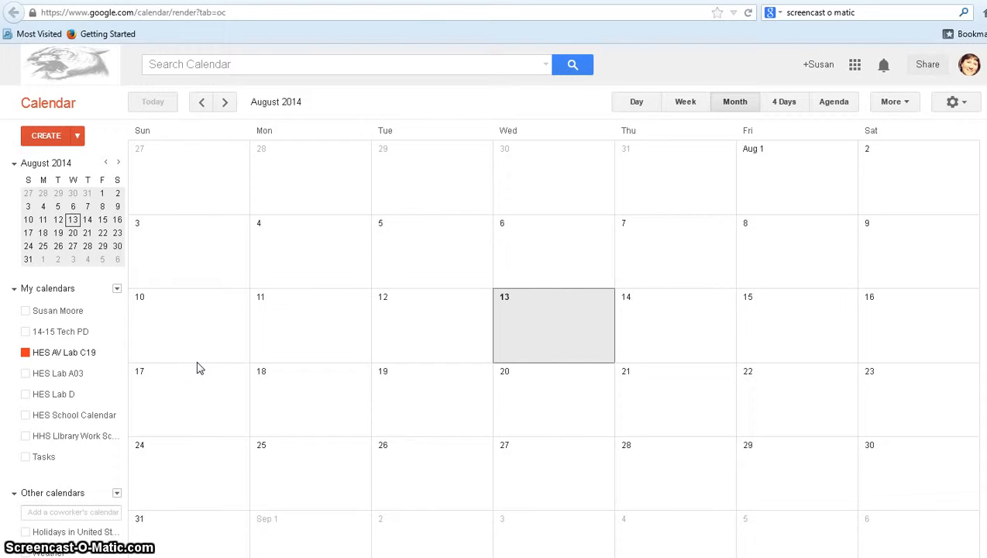
Start an event on Thursday, August 14 in the HES AV Lab C19 calendar, titled with the teacher's name, and open its full details
{"action": "left_click", "coordinate": [675, 315]}
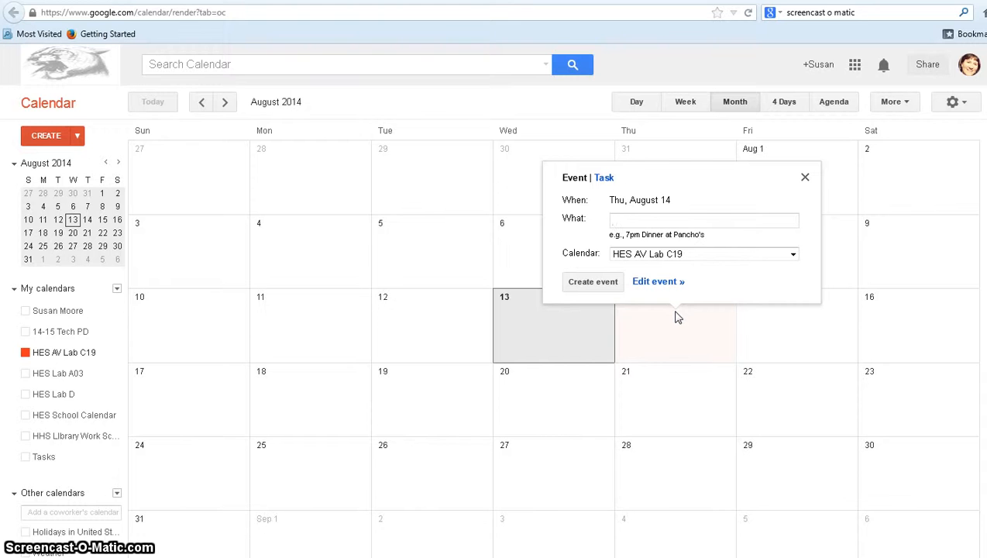
{"action": "type", "text": "Mrs. Hinton"}
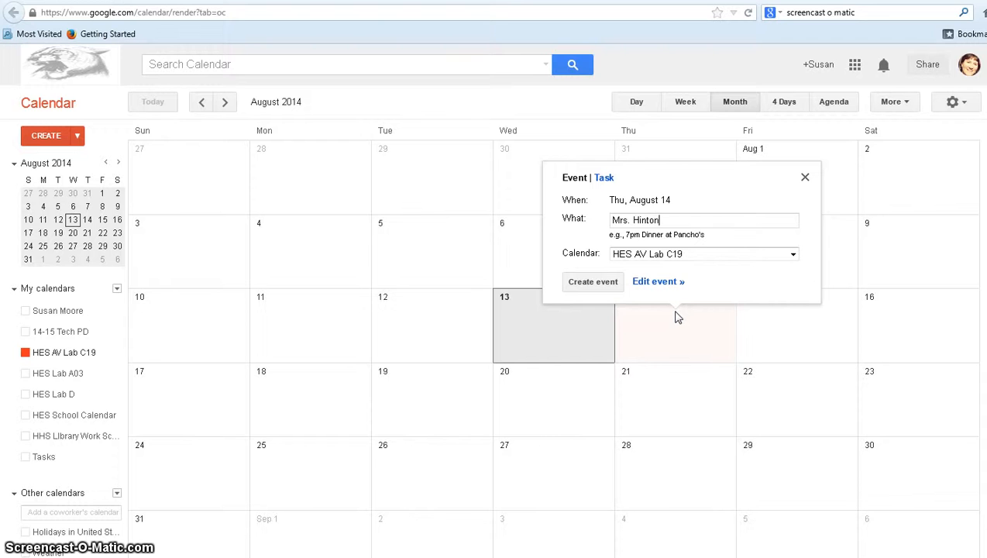
{"action": "left_click", "coordinate": [657, 284]}
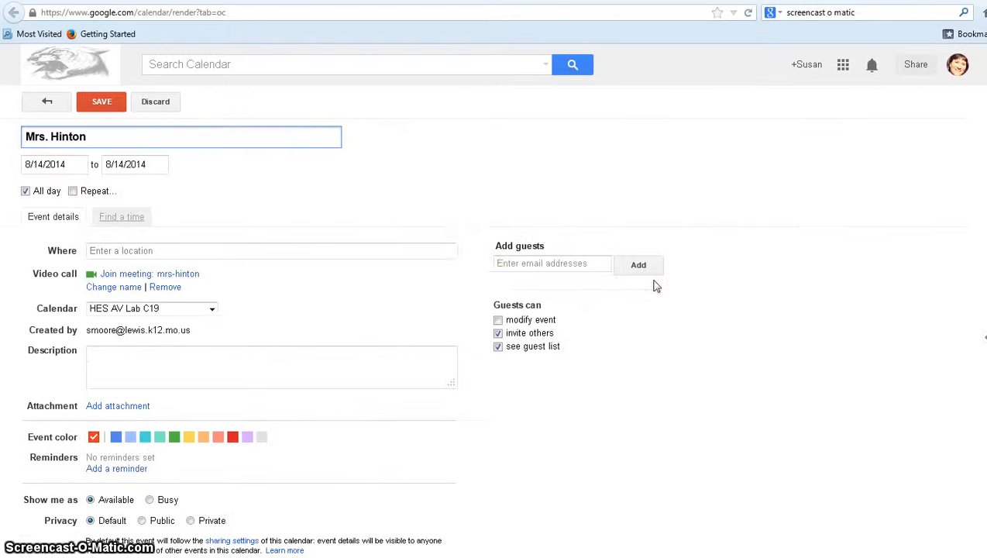
Make the event timed instead of all-day, running from 8:15am to 10:45am, and save it
{"action": "left_click", "coordinate": [26, 191]}
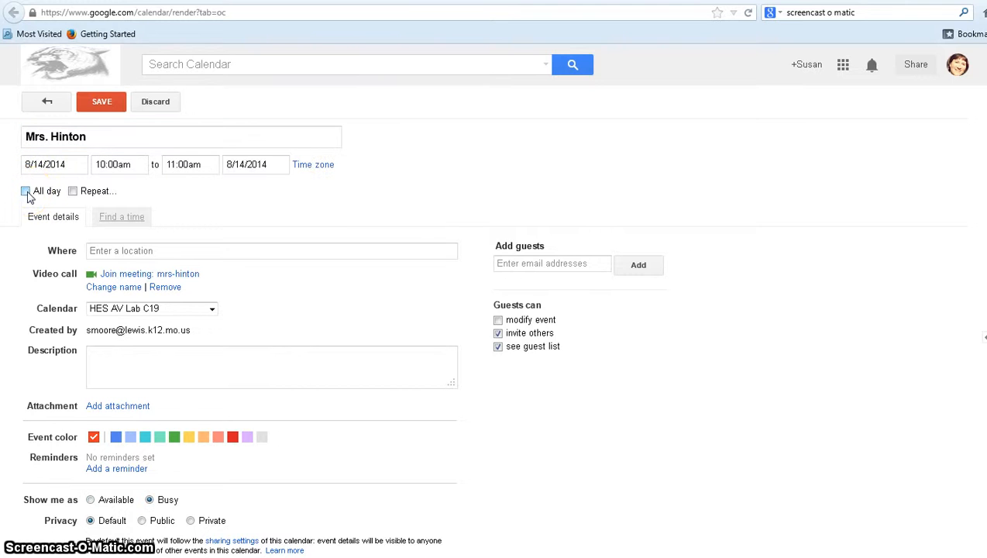
{"action": "left_click", "coordinate": [138, 167]}
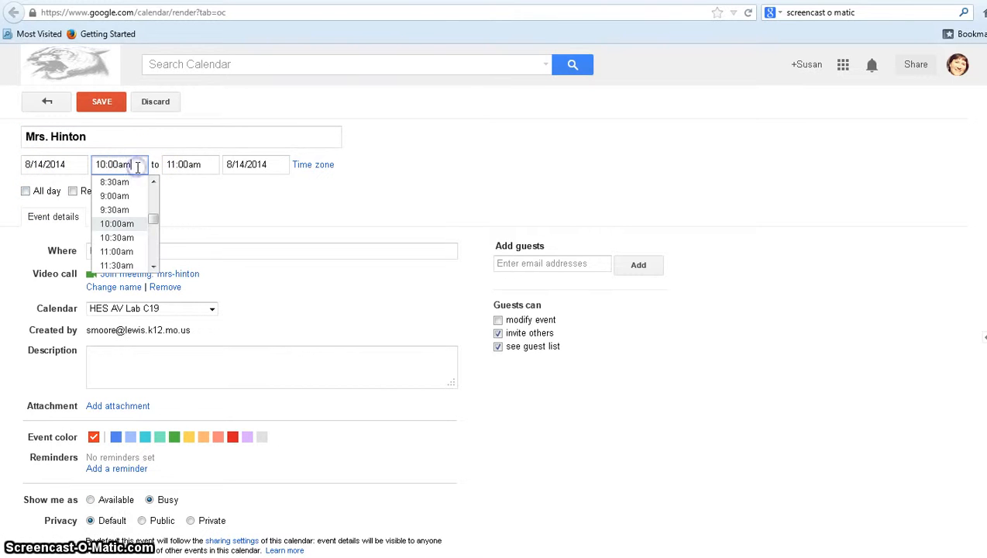
{"action": "mouse_move", "coordinate": [155, 221]}
{"action": "left_mouse_down"}
{"action": "mouse_move", "coordinate": [152, 205]}
{"action": "mouse_move", "coordinate": [152, 217]}
{"action": "left_mouse_up"}
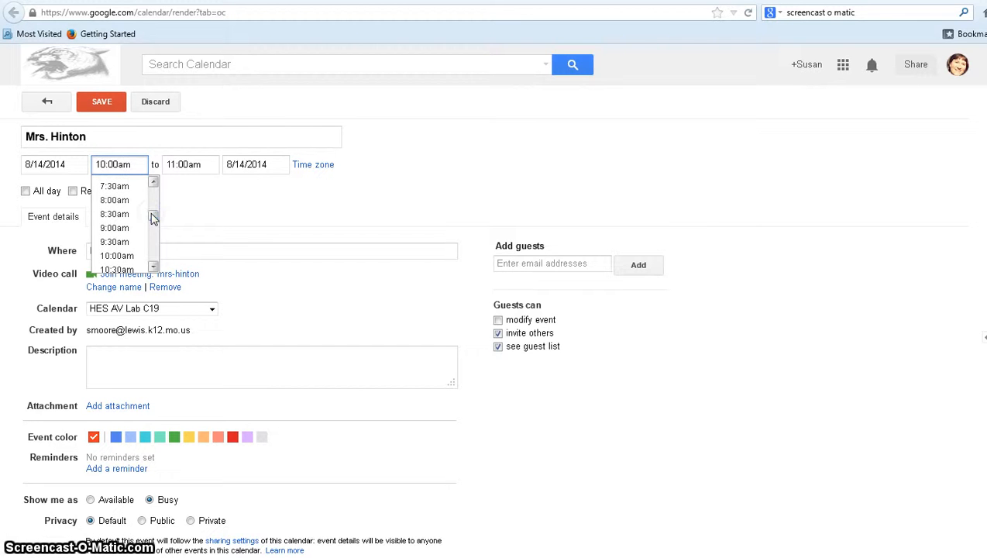
{"action": "left_click_drag", "start_coordinate": [132, 164], "coordinate": [72, 162]}
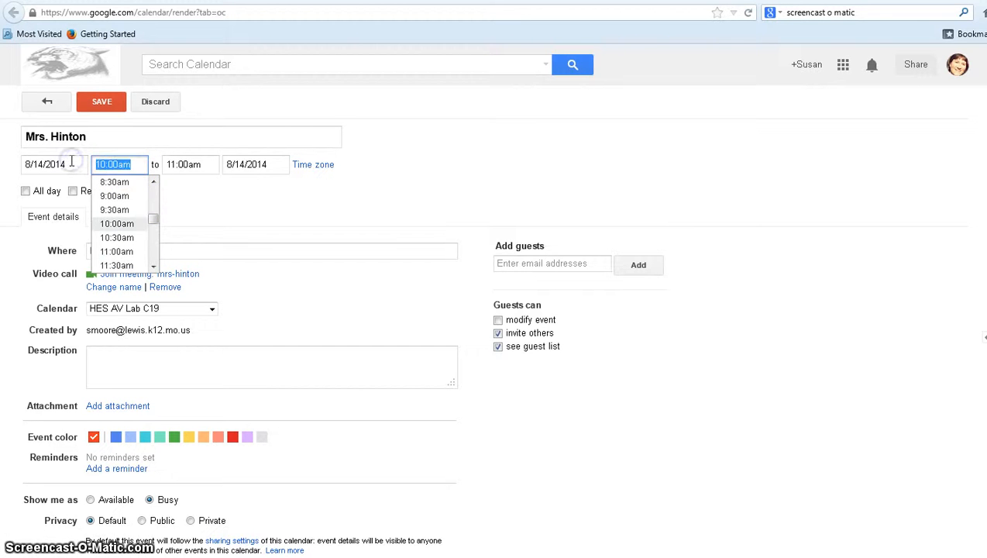
{"action": "type", "text": "8:15 a.m."}
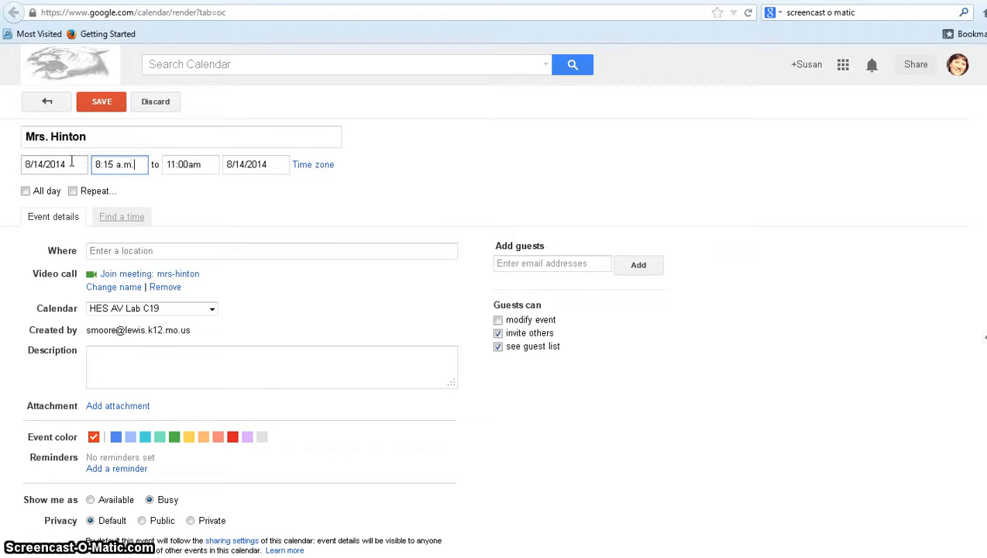
{"action": "left_click", "coordinate": [207, 166]}
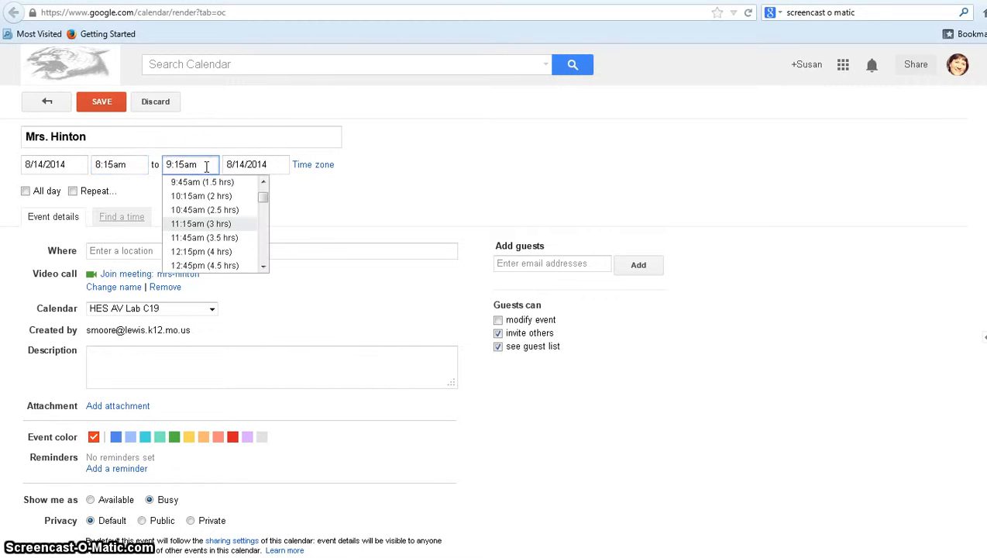
{"action": "left_click", "coordinate": [205, 209]}
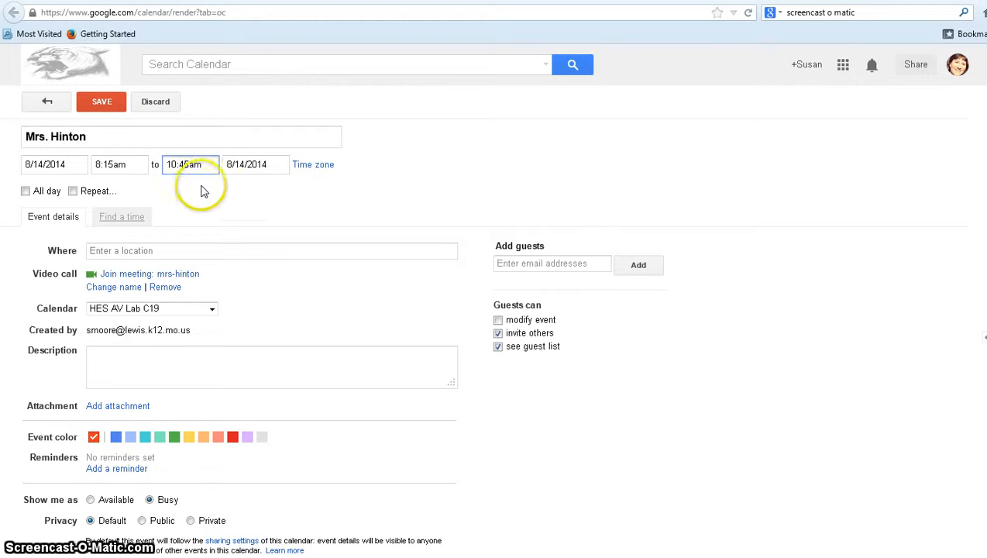
{"action": "left_click", "coordinate": [203, 191]}
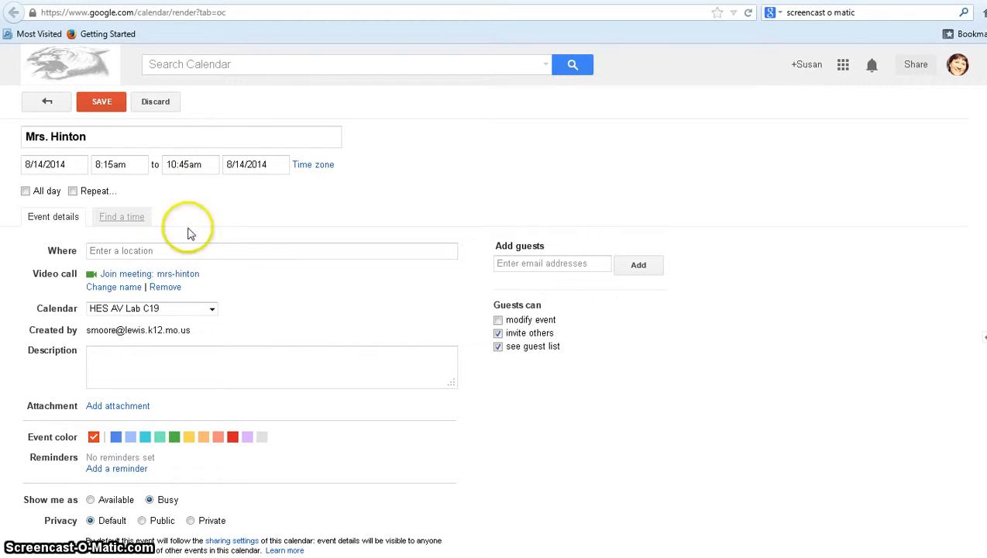
{"action": "left_click", "coordinate": [100, 108]}
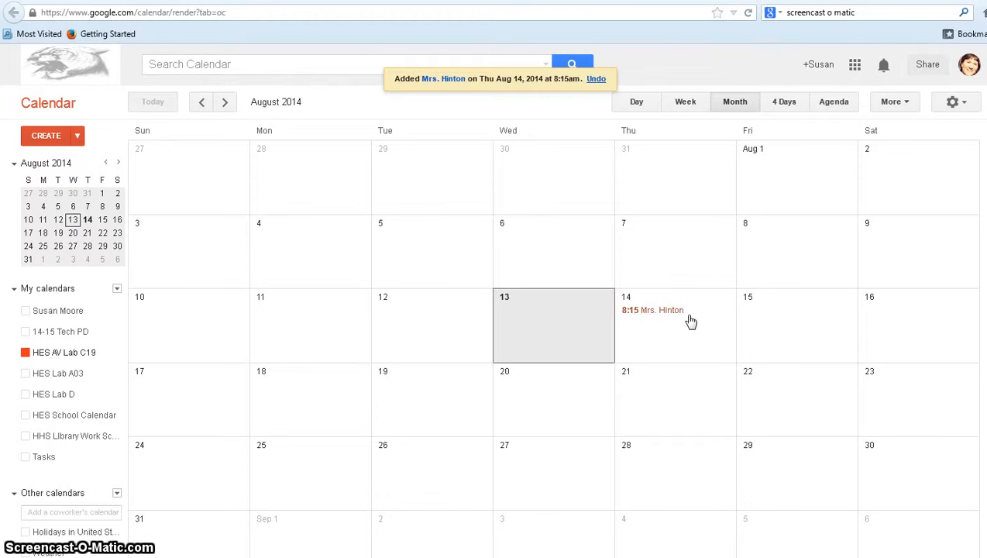
Examine the lab reservation in the Day, Week, Month, 4 Days and Agenda views, and return to the Week view
{"action": "left_click", "coordinate": [638, 105]}
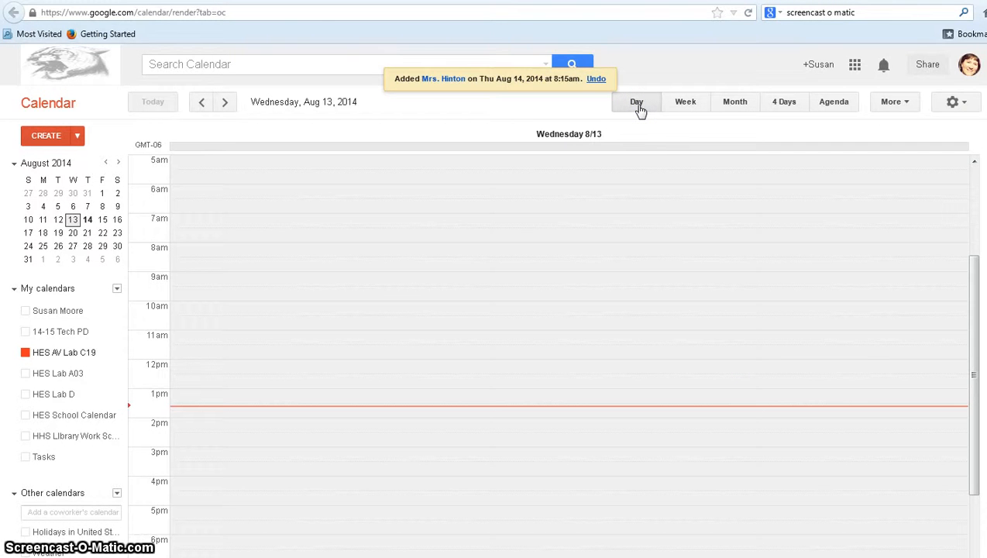
{"action": "left_click", "coordinate": [679, 103]}
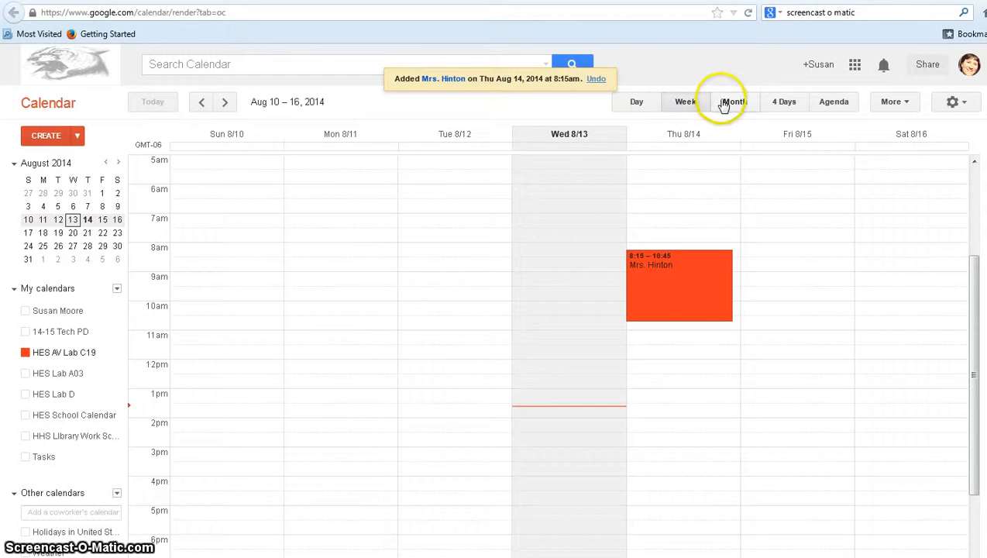
{"action": "left_click", "coordinate": [733, 102]}
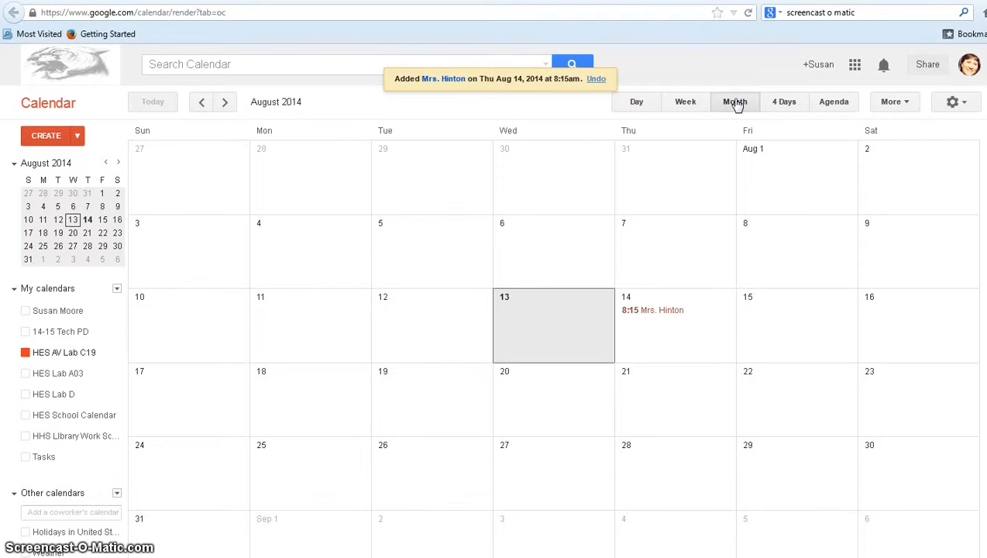
{"action": "left_click", "coordinate": [784, 104]}
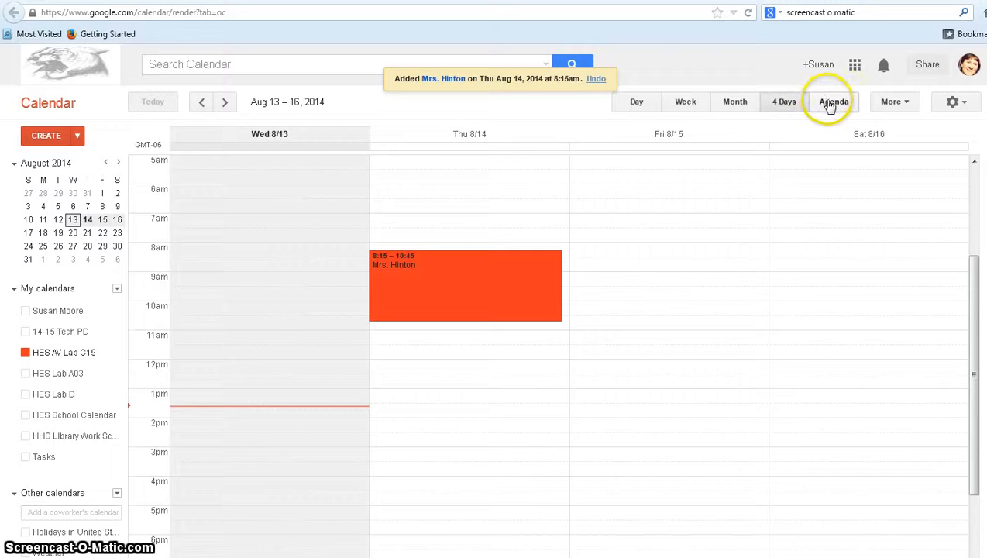
{"action": "left_click", "coordinate": [831, 105]}
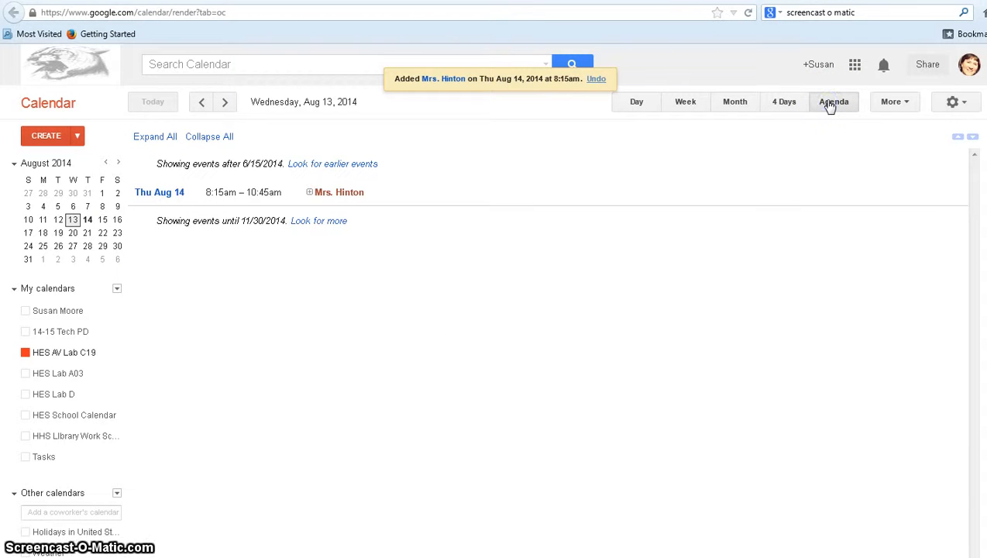
{"action": "left_click", "coordinate": [689, 104]}
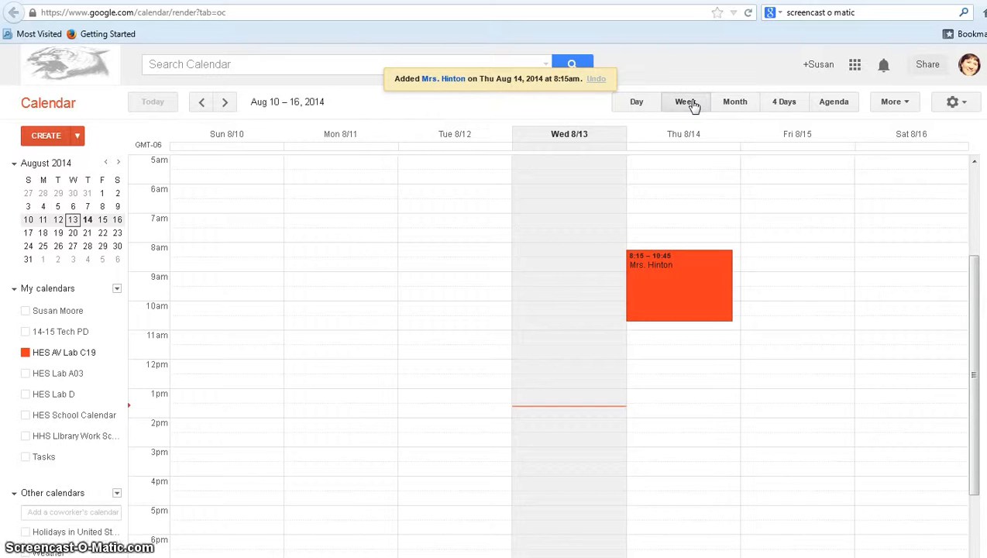
{"action": "left_click", "coordinate": [731, 106]}
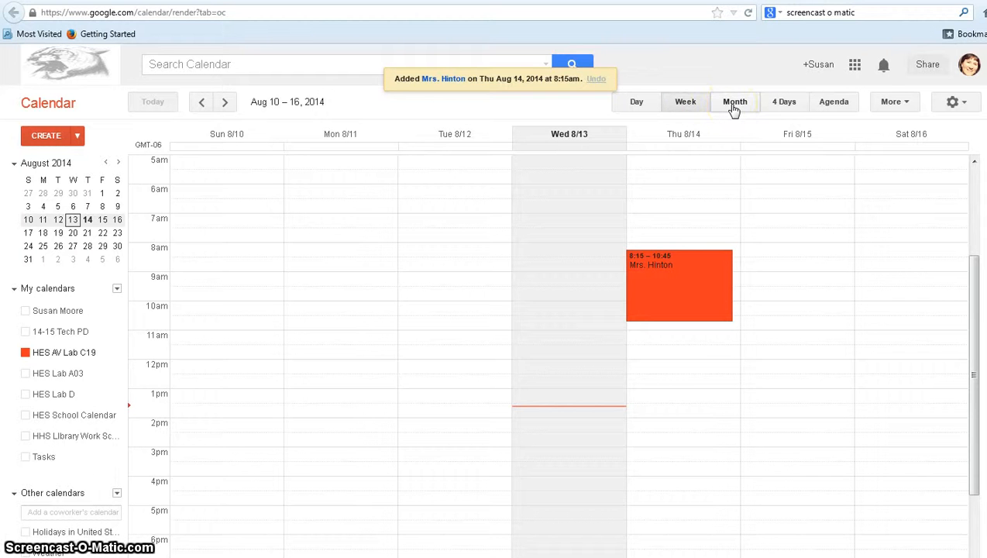
{"action": "left_click", "coordinate": [762, 324]}
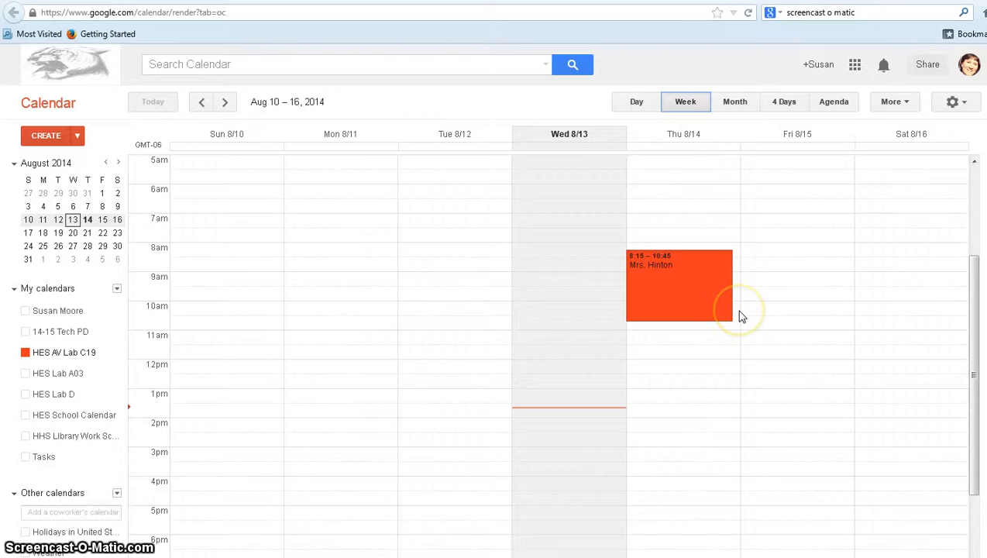
Reschedule the August 14 reservation to run from 11:00am to 1:00pm and save the change
{"action": "left_click", "coordinate": [701, 290]}
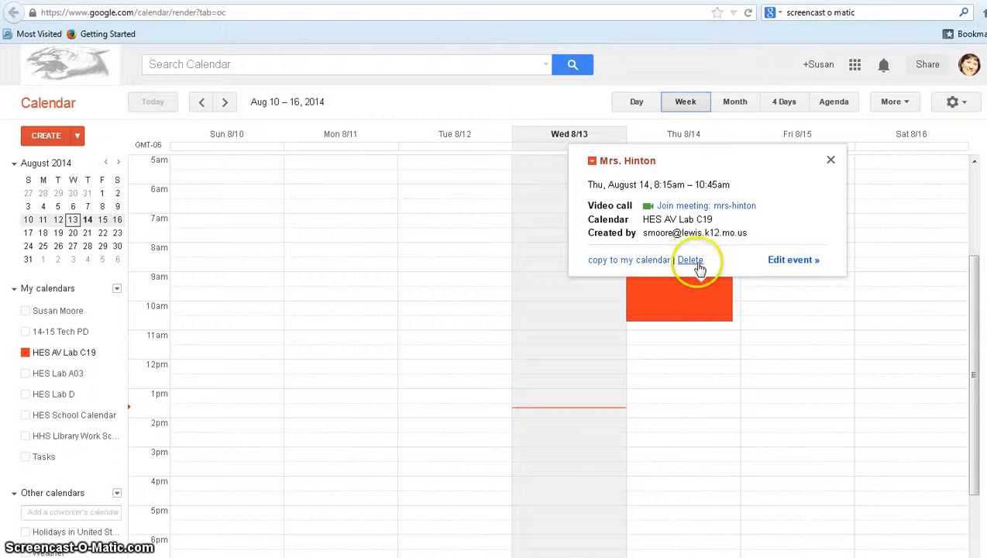
{"action": "left_click", "coordinate": [788, 262]}
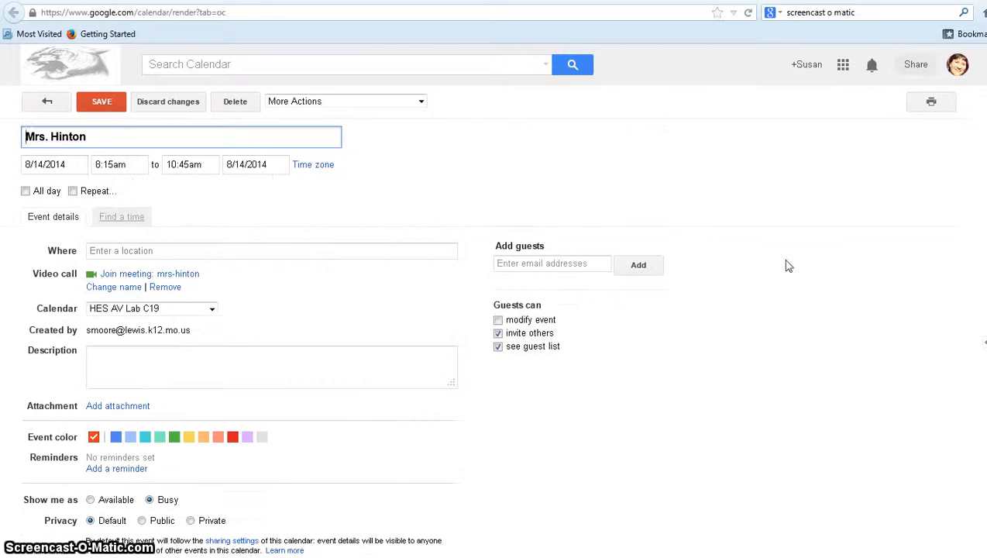
{"action": "left_click", "coordinate": [110, 164]}
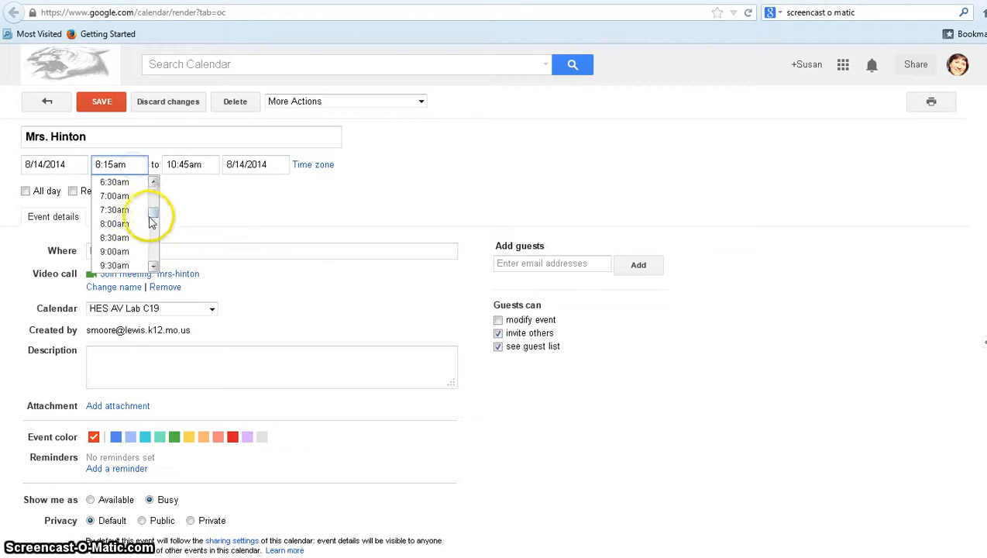
{"action": "left_click_drag", "start_coordinate": [153, 222], "coordinate": [154, 222]}
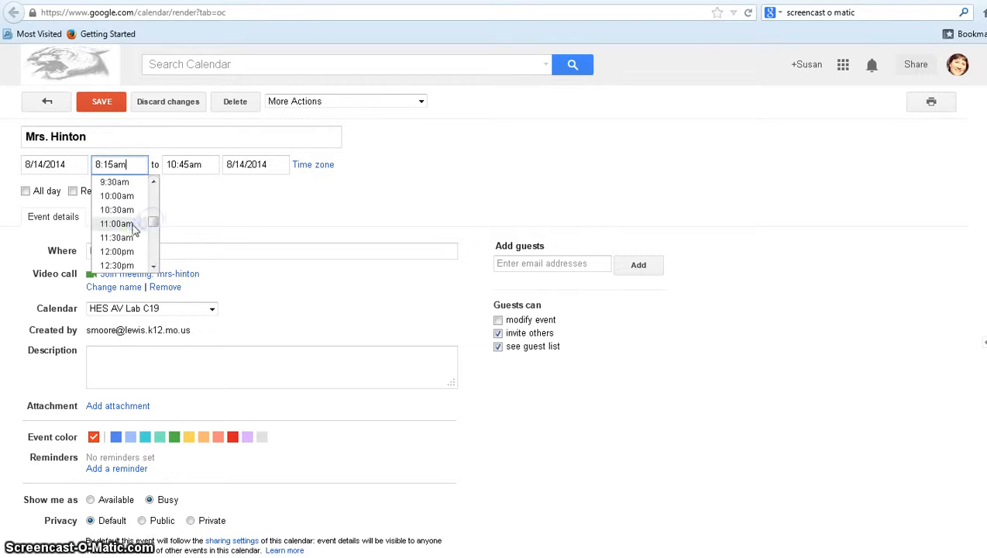
{"action": "left_click", "coordinate": [133, 224]}
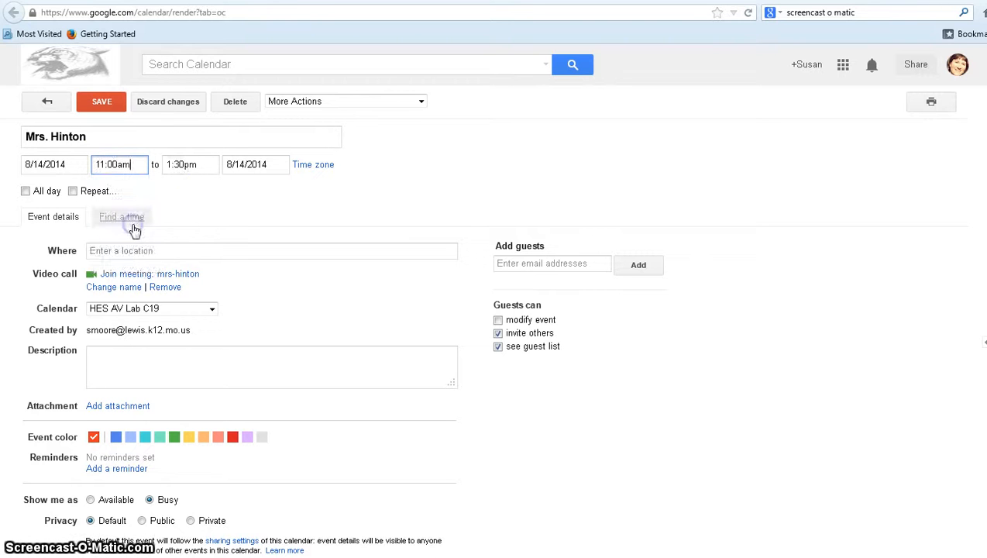
{"action": "left_click", "coordinate": [211, 166]}
{"action": "left_click", "coordinate": [219, 209]}
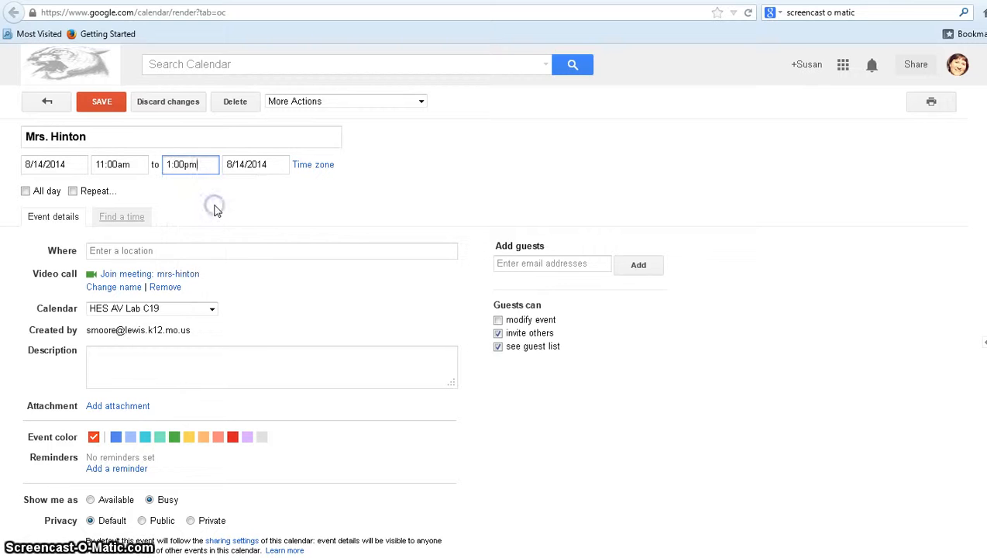
{"action": "left_click", "coordinate": [115, 106]}
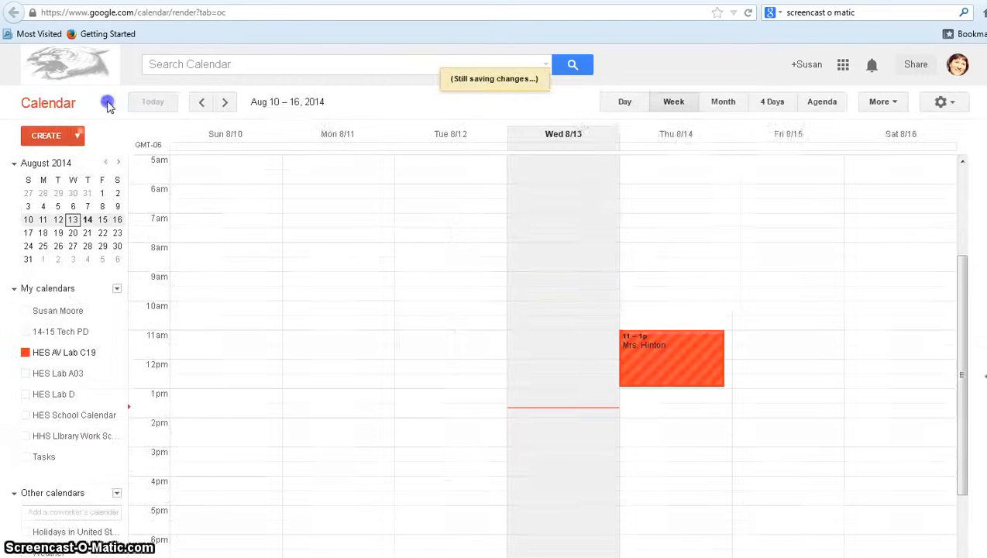
Delete the August 14 reservation from the HES AV Lab C19 calendar
{"action": "left_click", "coordinate": [662, 368]}
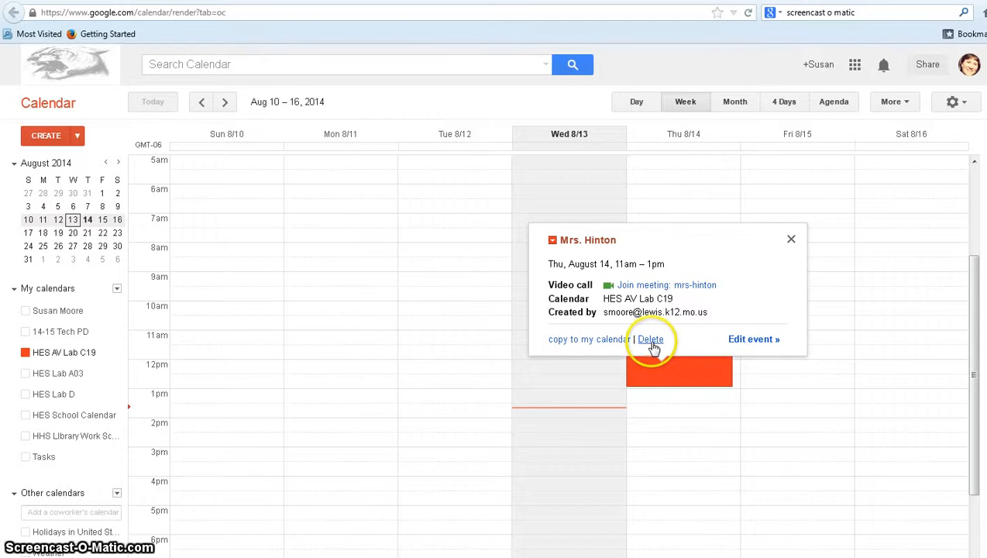
{"action": "left_click", "coordinate": [652, 341]}
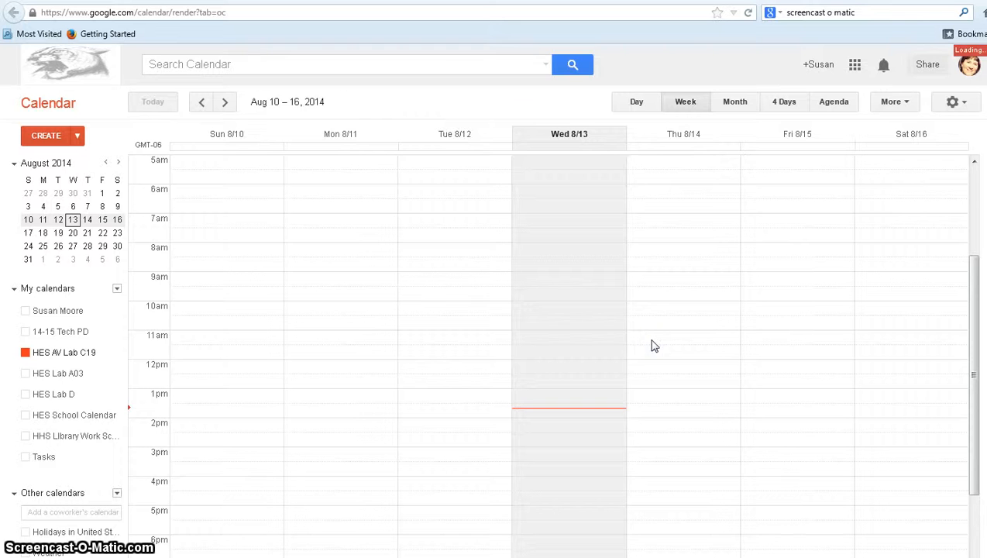